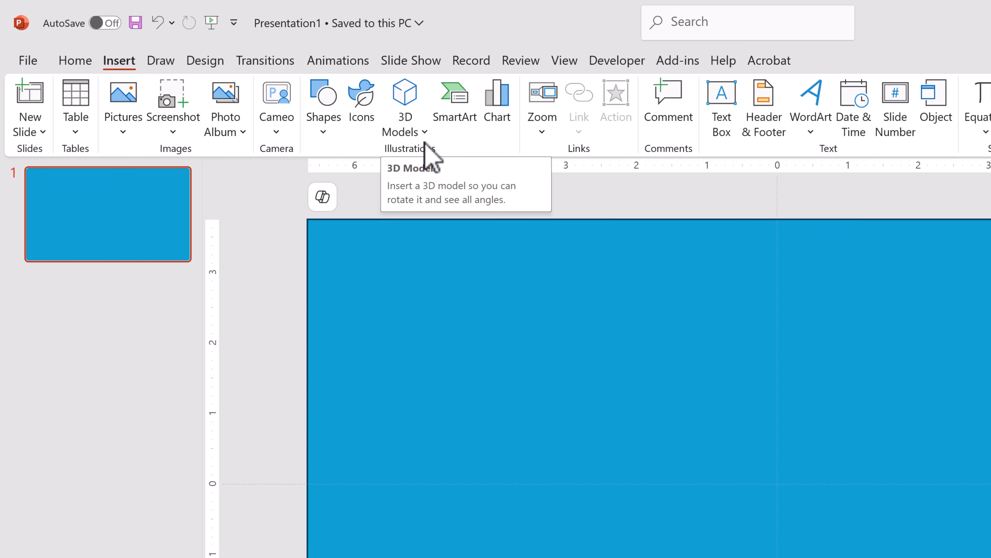
Step: Search the online Stock 3D Models library for '3'
click(425, 133)
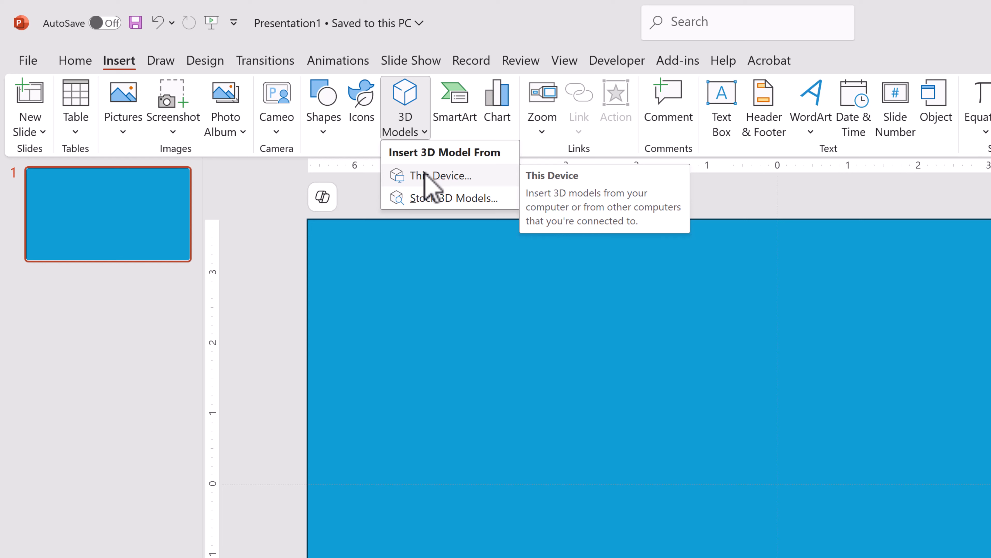
click(435, 201)
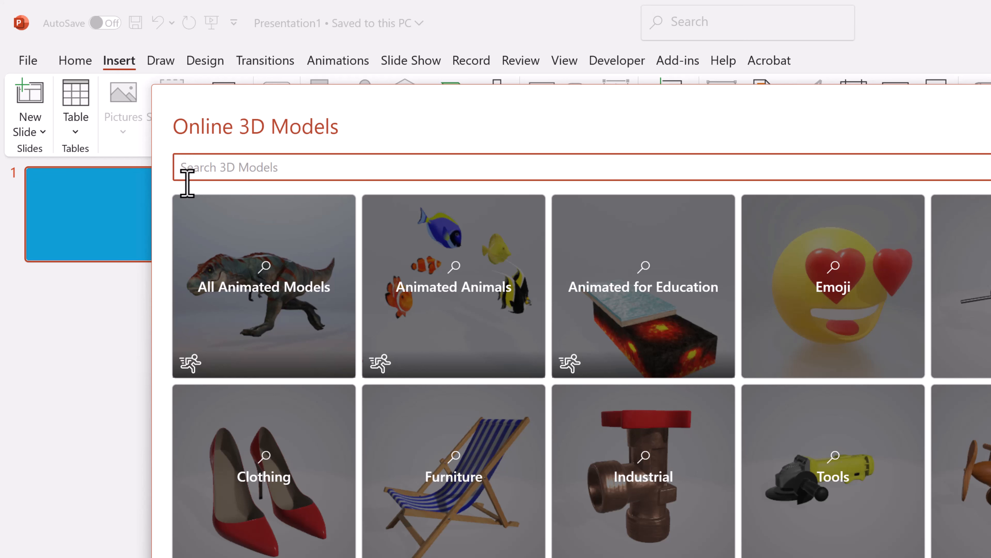
mouse_move(843, 509)
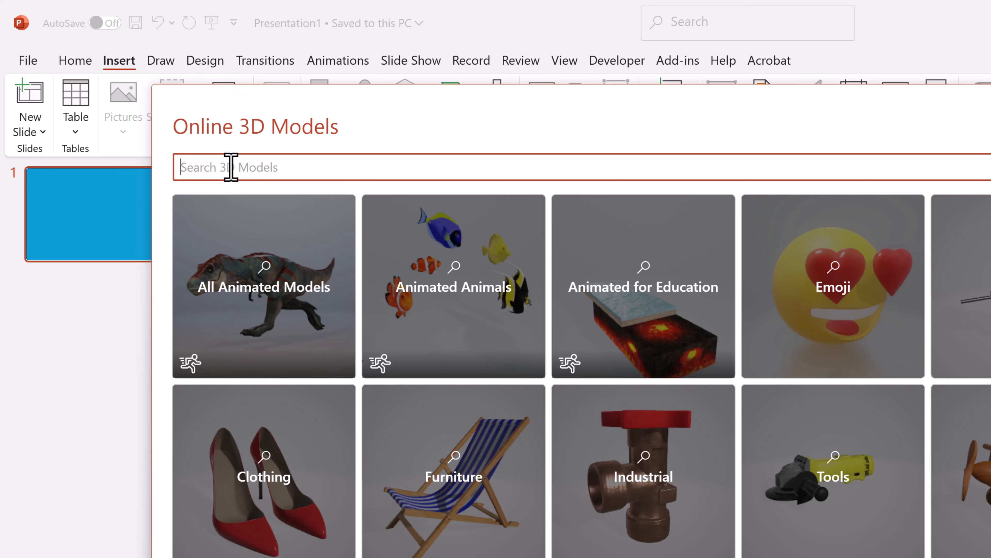
text(3)
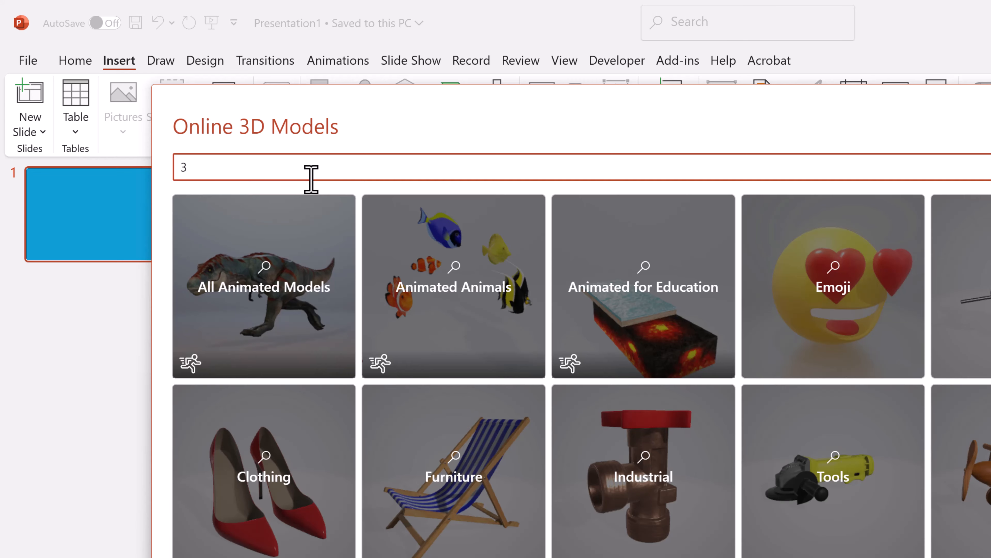
key(Return)
Step: Insert the plain white 3 model and move it to the left half of the slide
click(294, 270)
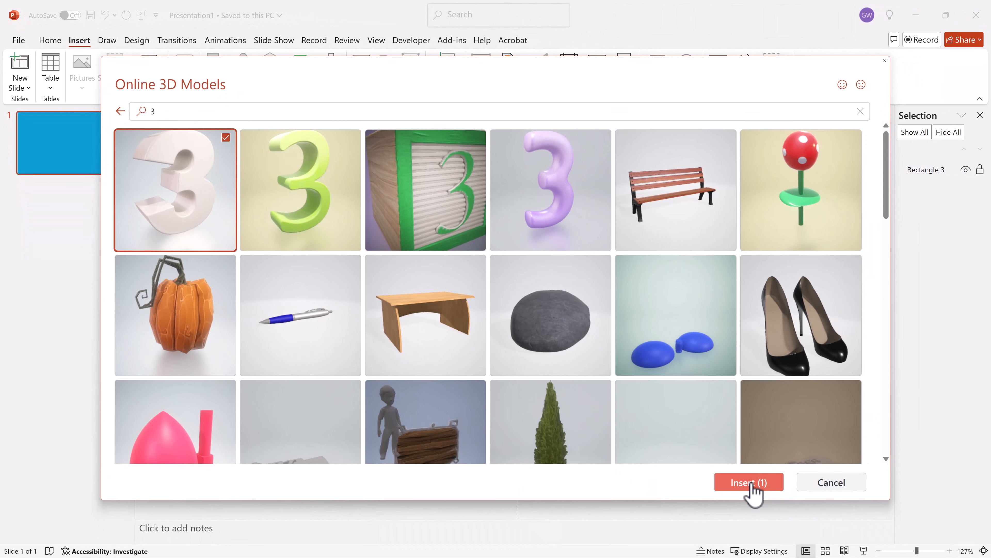
click(750, 484)
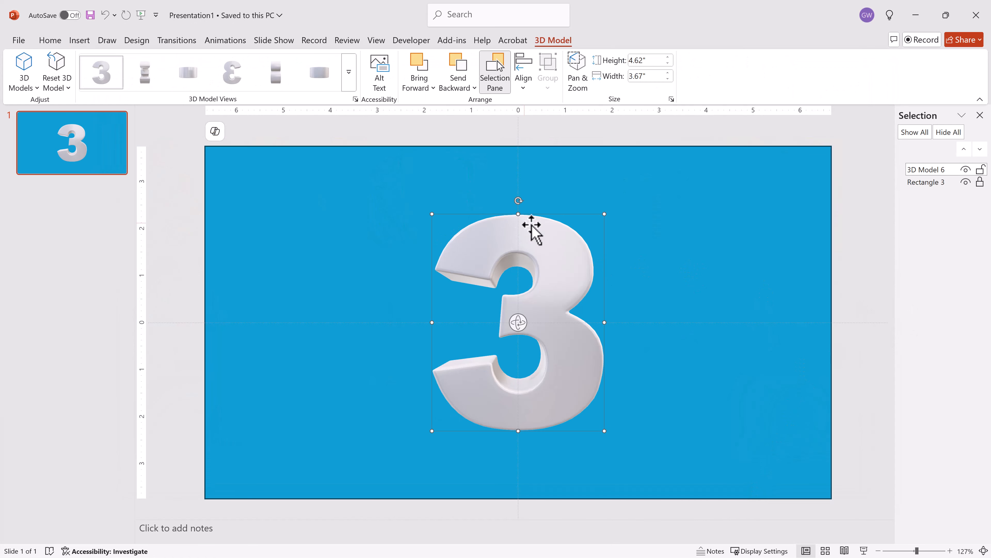
drag(554, 214, 418, 215)
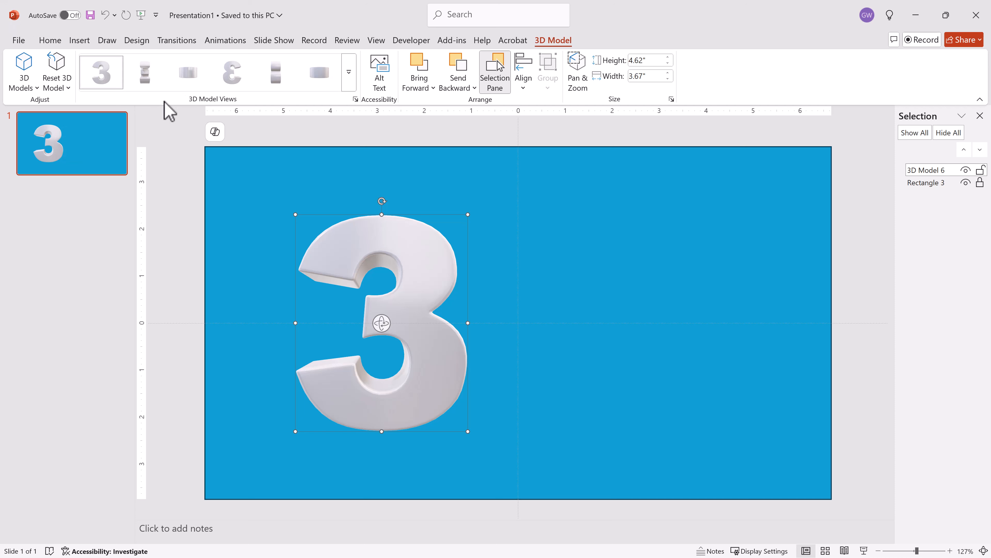
click(79, 40)
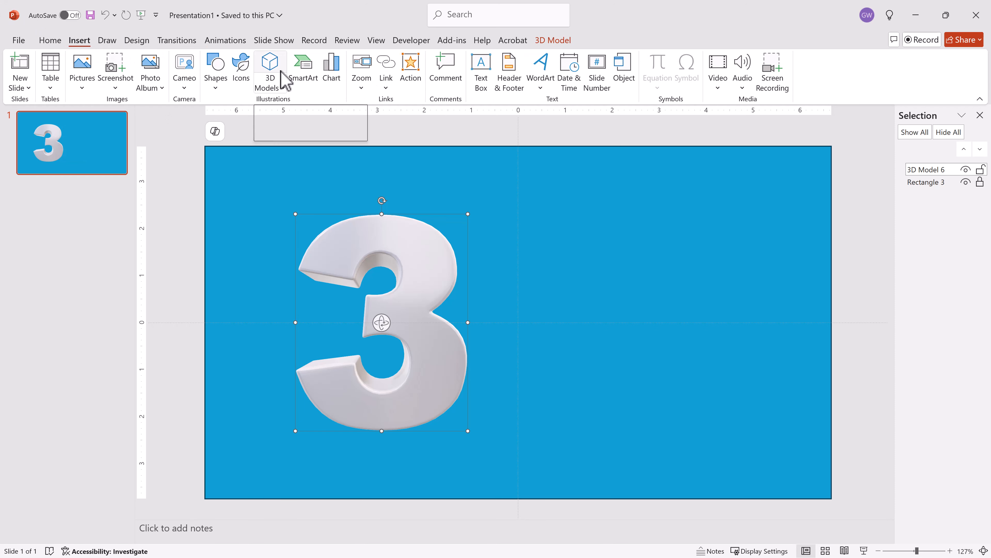
Step: Insert the plain white stock 'D' model, found by searching 'd', just right of the 3
click(283, 90)
click(284, 131)
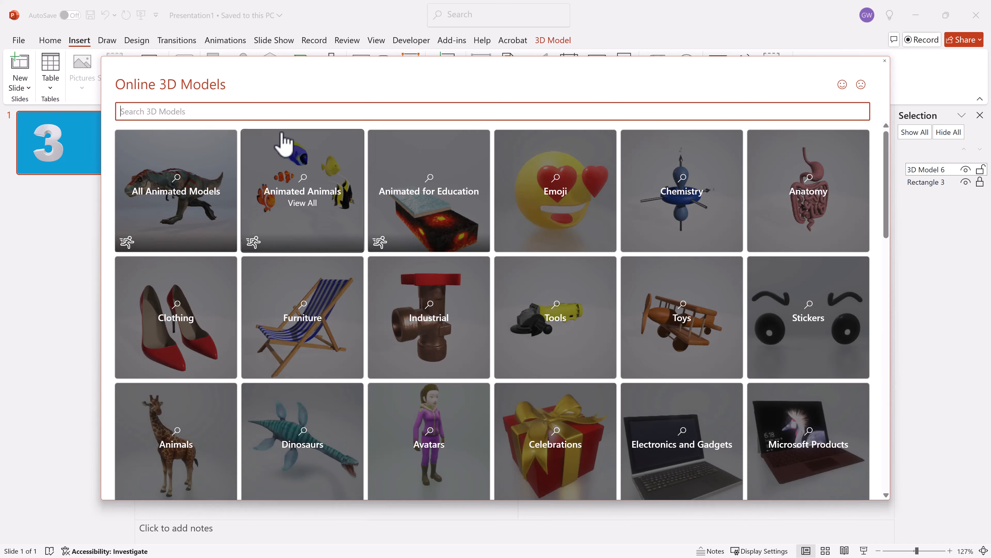
key(Return)
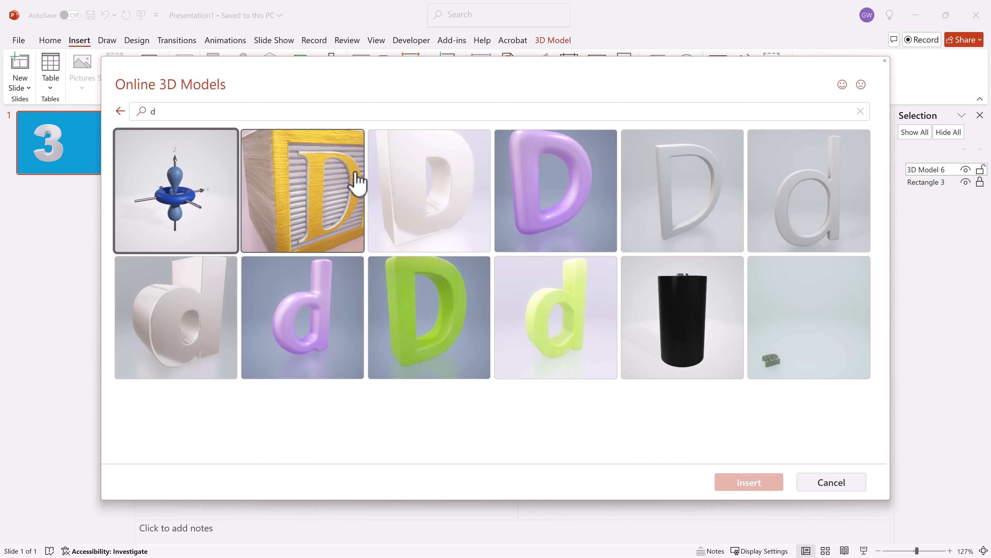
click(434, 187)
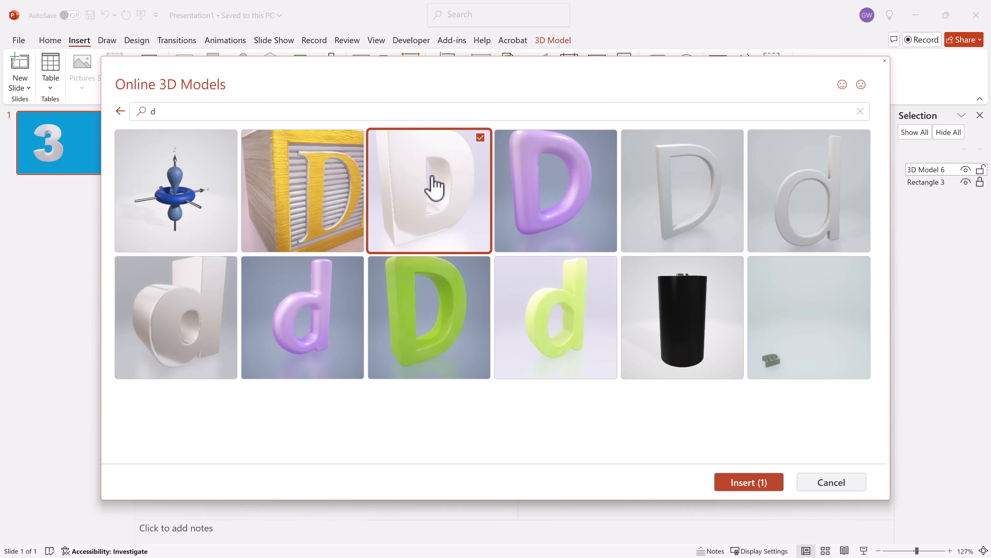
click(747, 483)
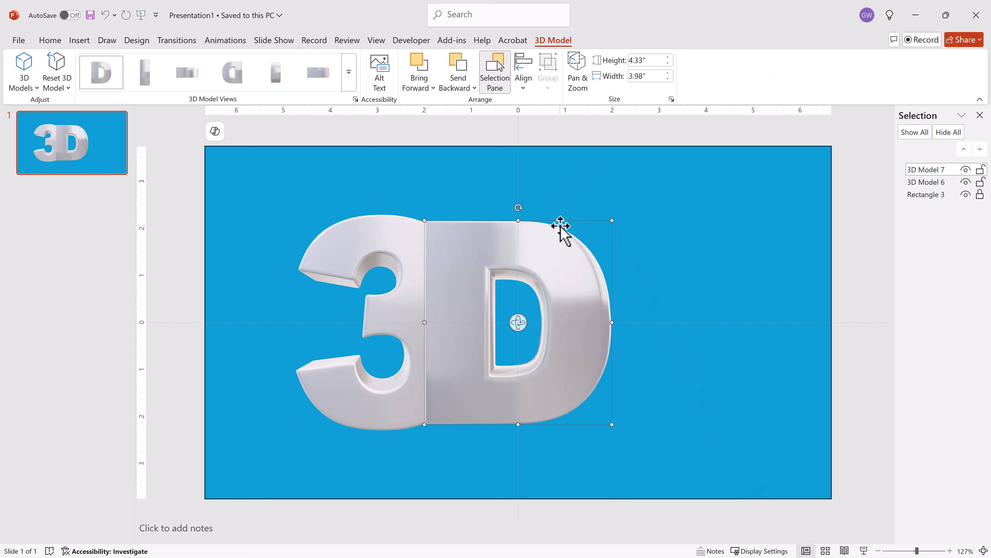
drag(564, 221, 642, 214)
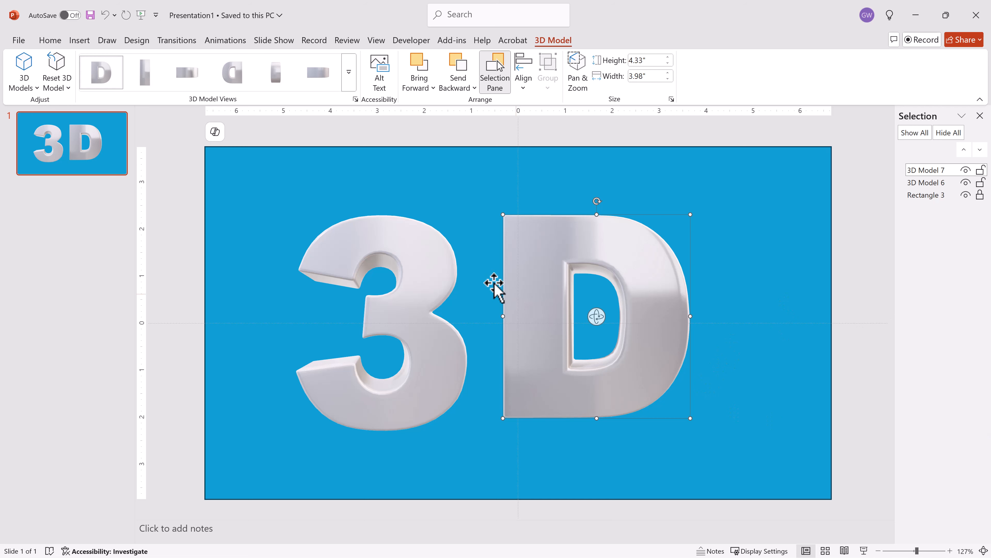
click(411, 251)
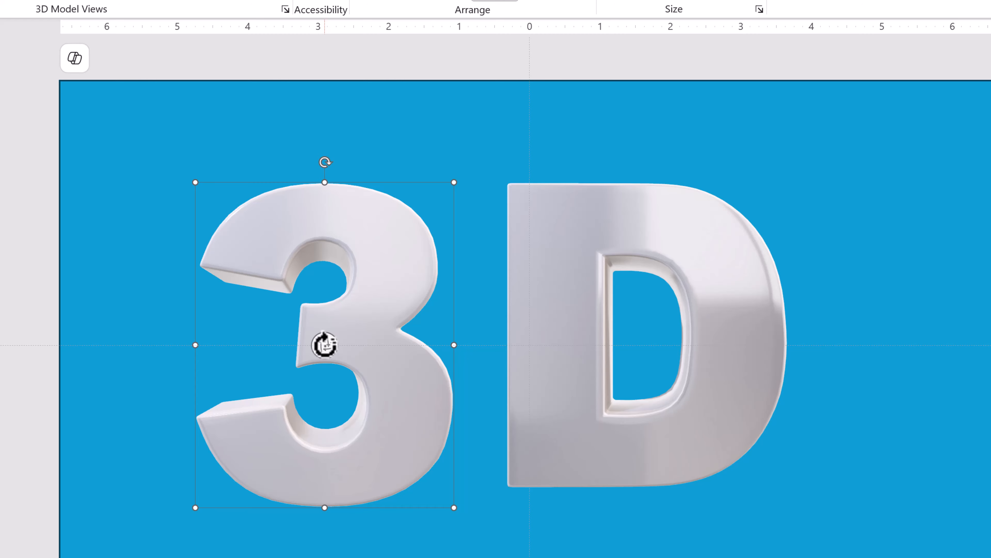
Step: Try the 3's front, side and back view presets, then tilt it so its depth shows
drag(324, 344, 407, 314)
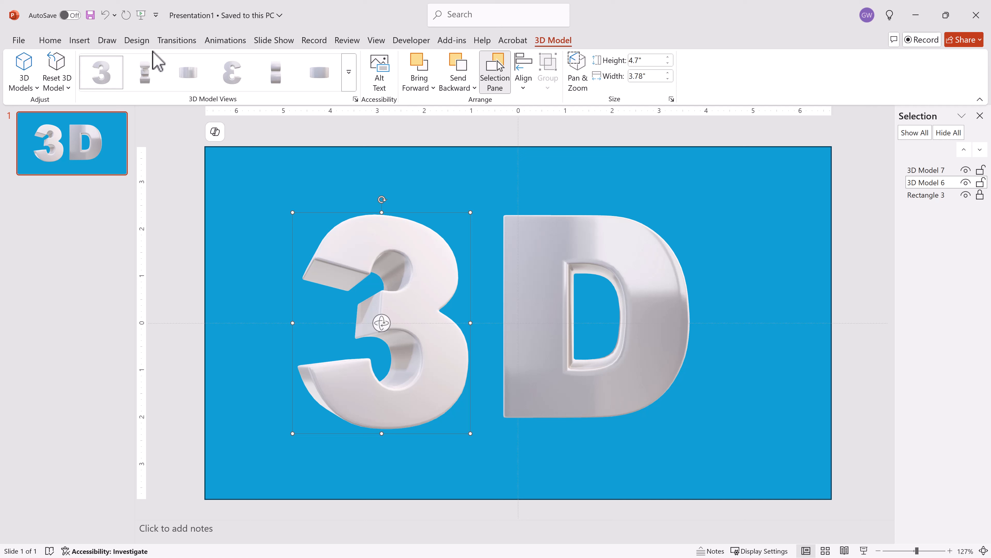
click(109, 80)
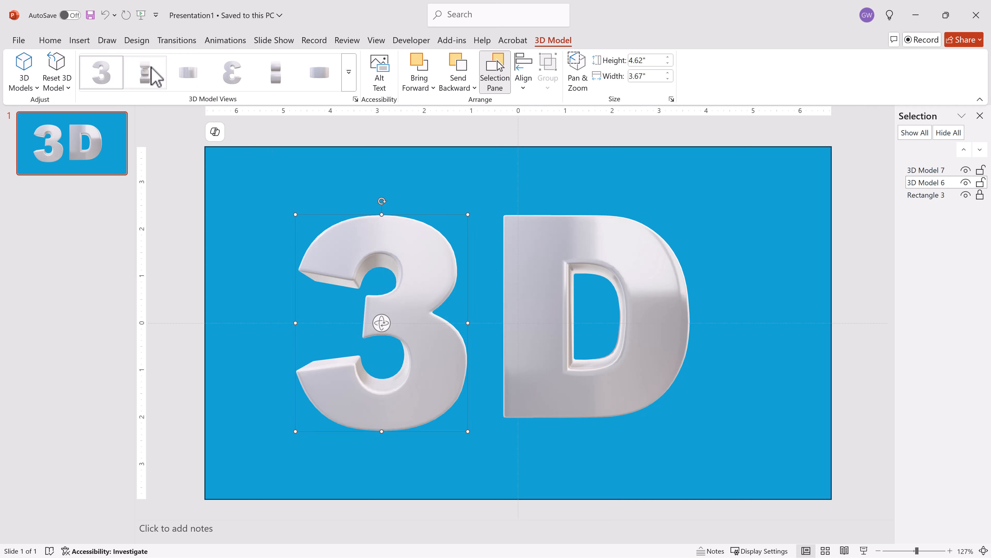
click(146, 79)
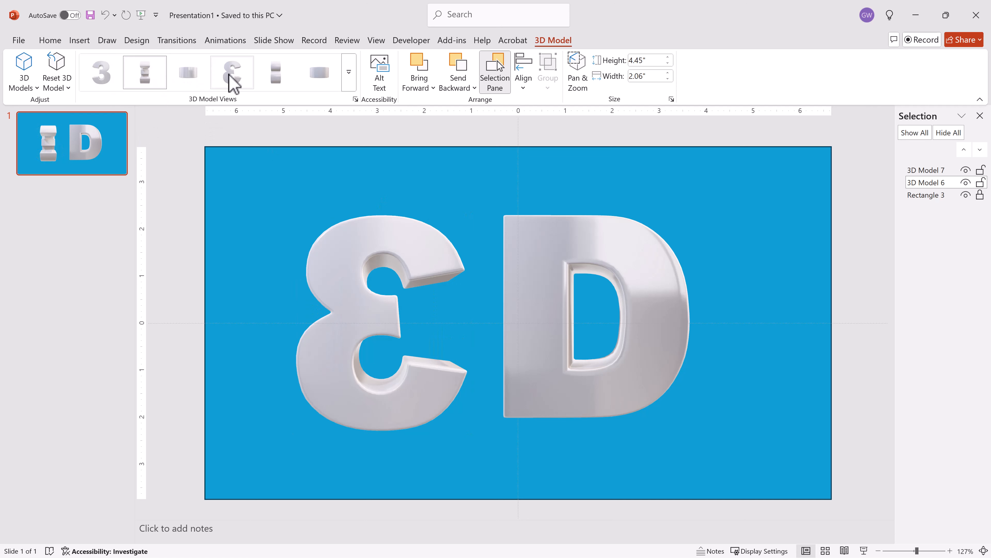
click(233, 82)
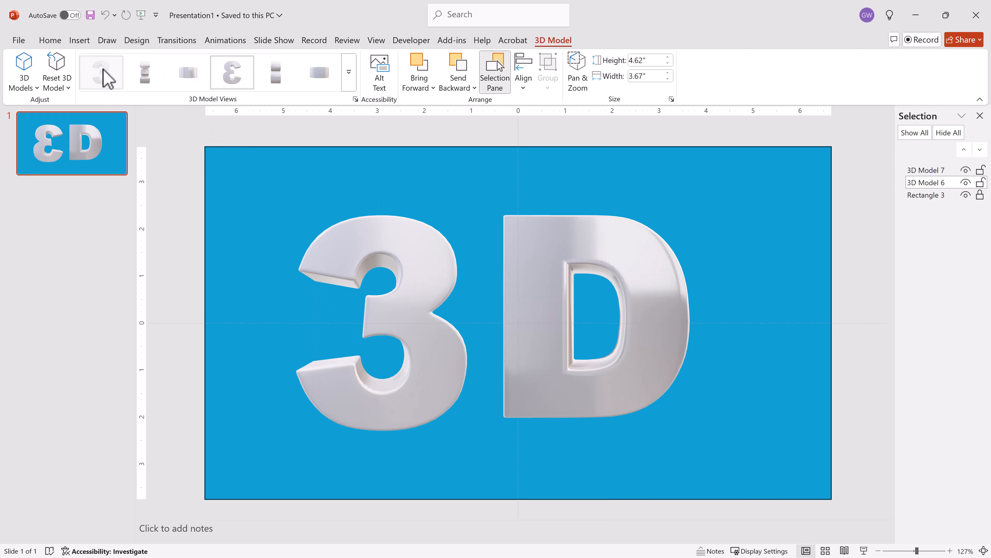
click(108, 80)
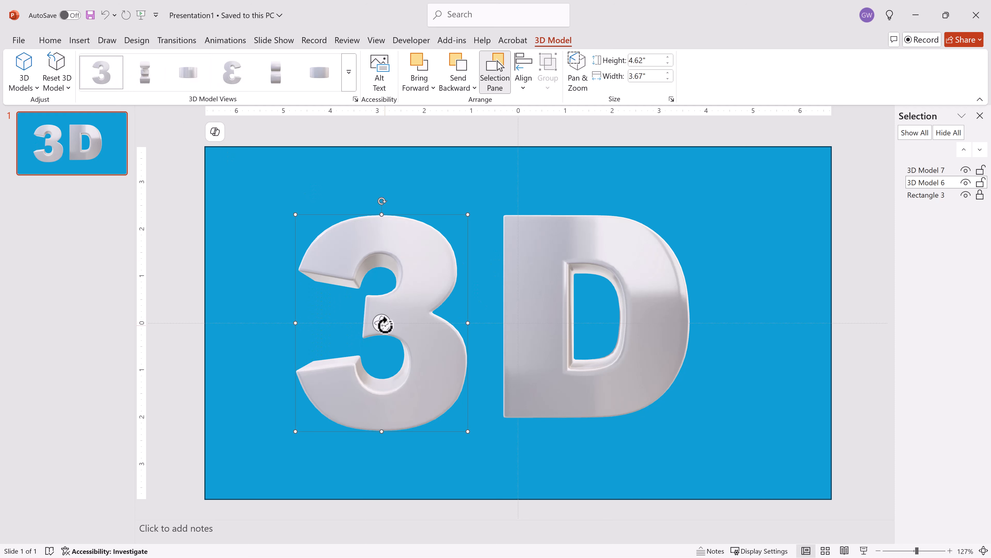
drag(383, 324, 408, 321)
Step: Rotate the D in 3D to reveal its side, undoing a trial zoom within its frame
click(590, 257)
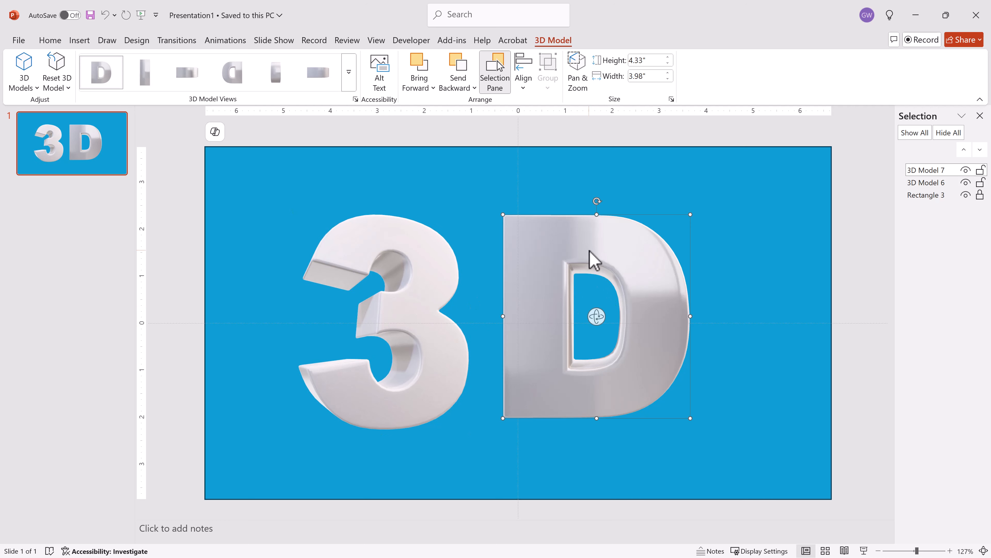
drag(597, 317, 636, 317)
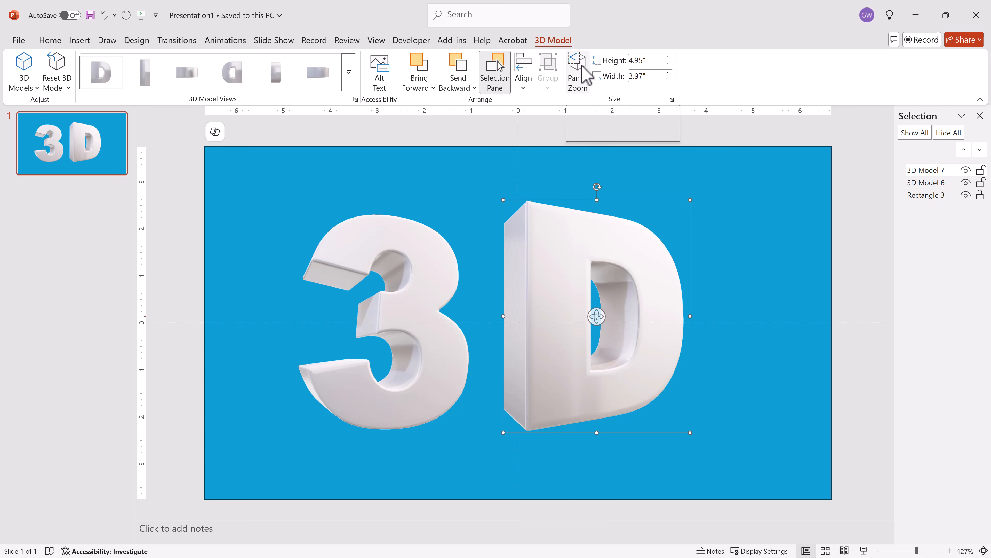
click(578, 79)
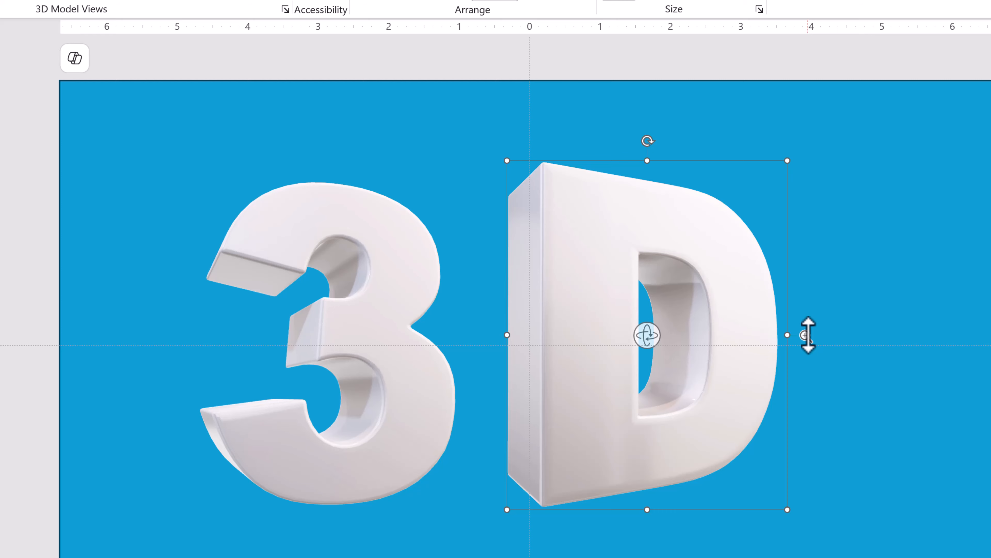
mouse_move(807, 335)
mouse_down()
mouse_move(819, 281)
mouse_move(836, 406)
mouse_move(833, 290)
mouse_move(825, 339)
mouse_up()
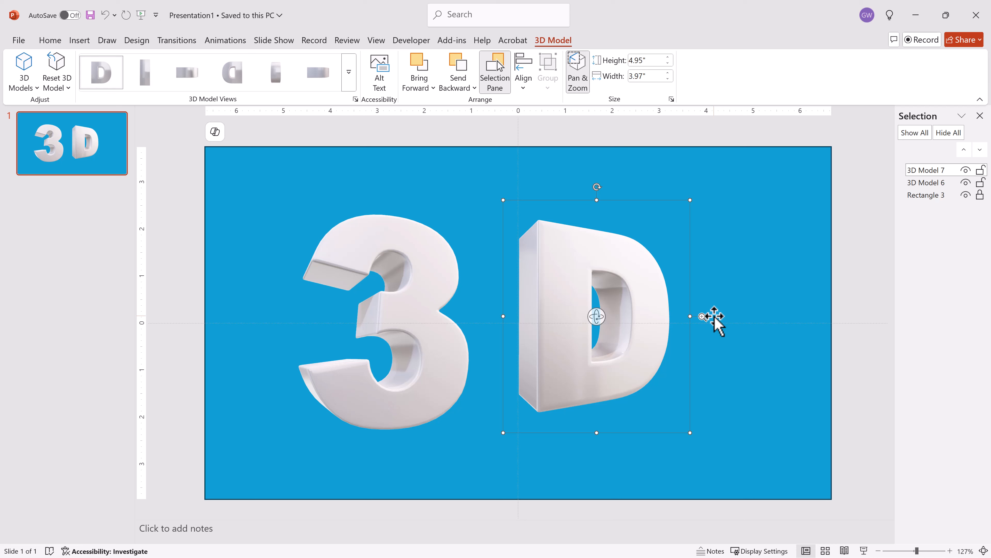
key(ctrl+z)
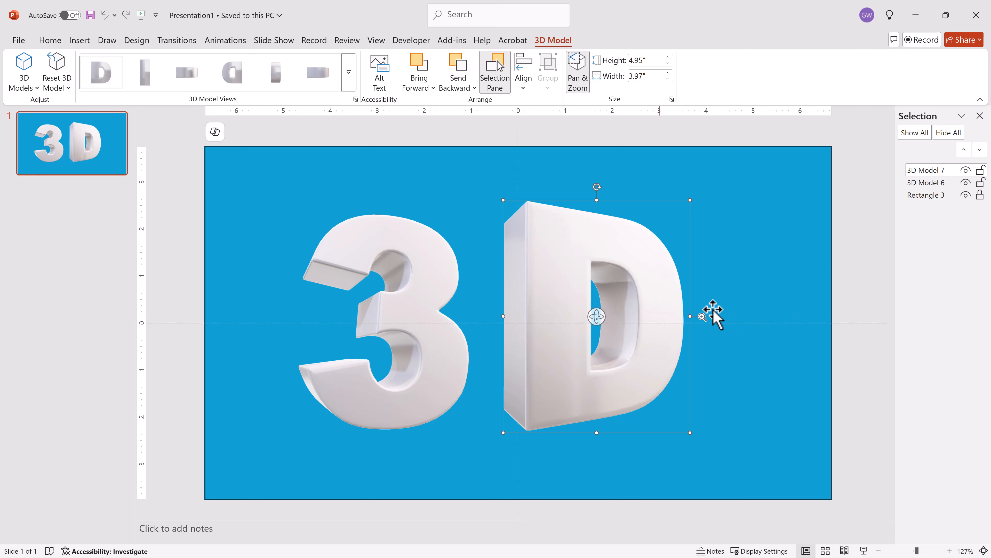
click(786, 178)
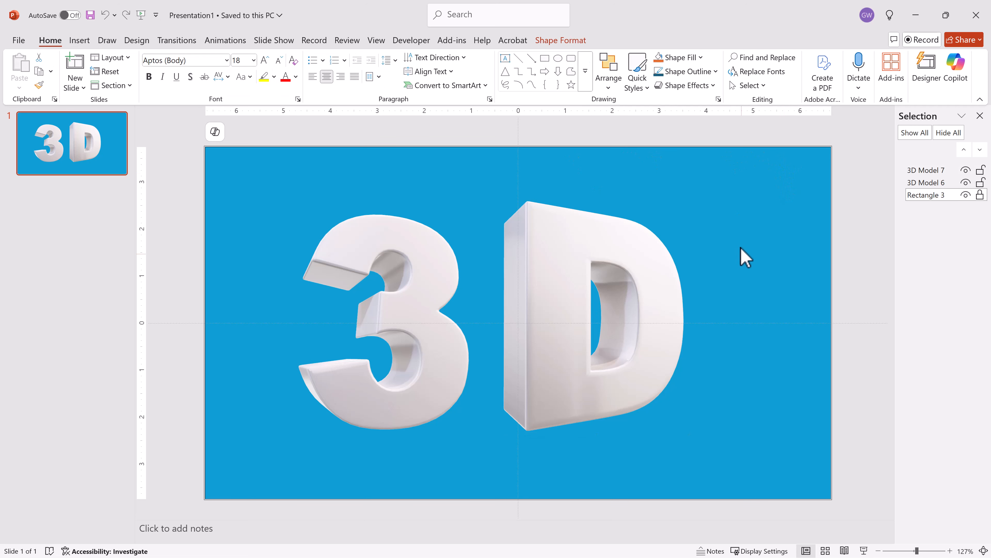
Step: Open the D's Format 3D Model pane (4.95" × 3.97") on its Effects settings
click(563, 270)
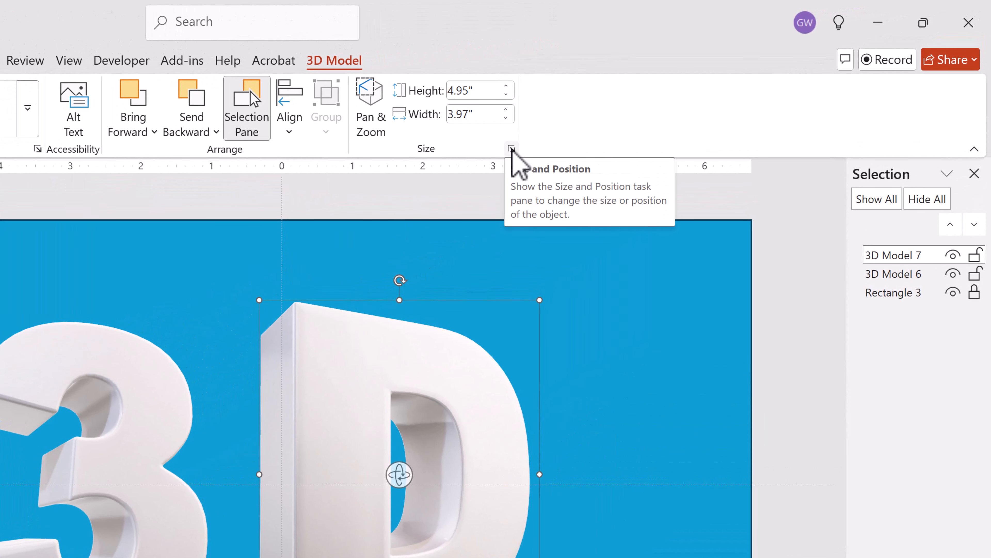
click(511, 148)
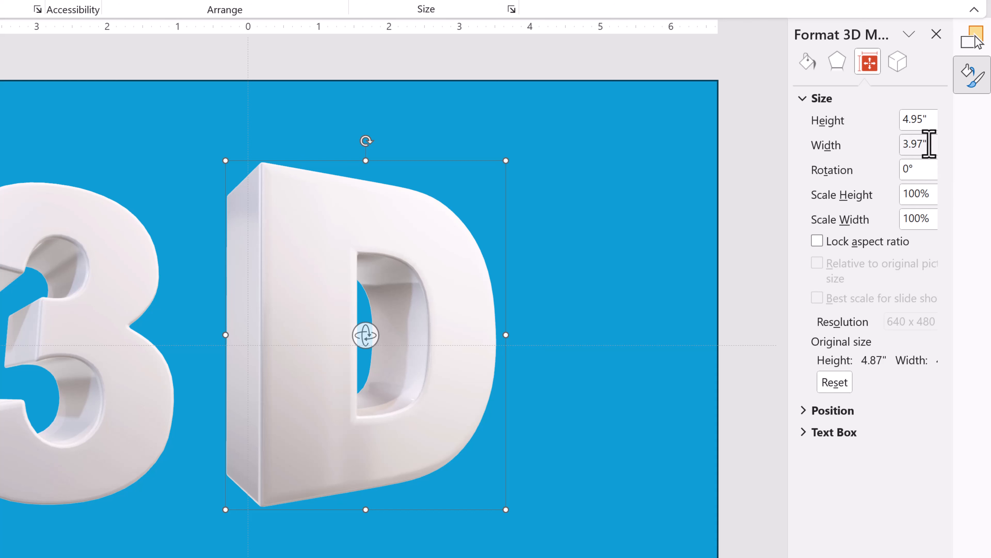
click(836, 61)
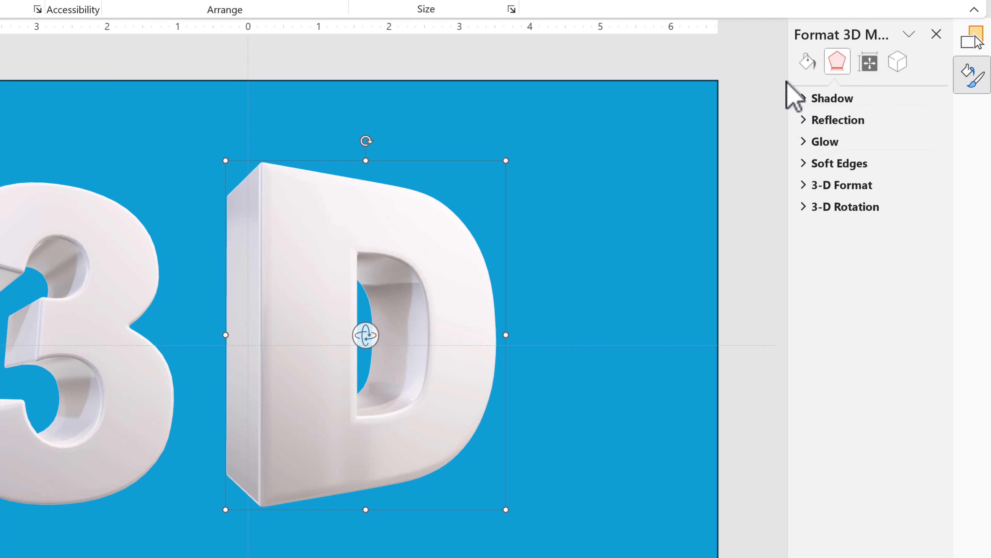
Step: Apply the first Outer shadow preset to the D model
click(804, 102)
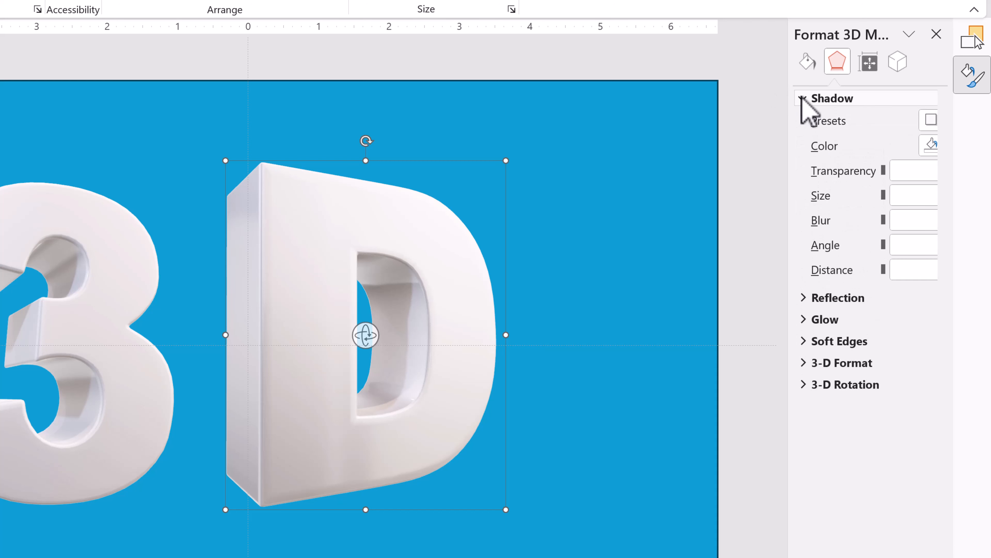
click(935, 121)
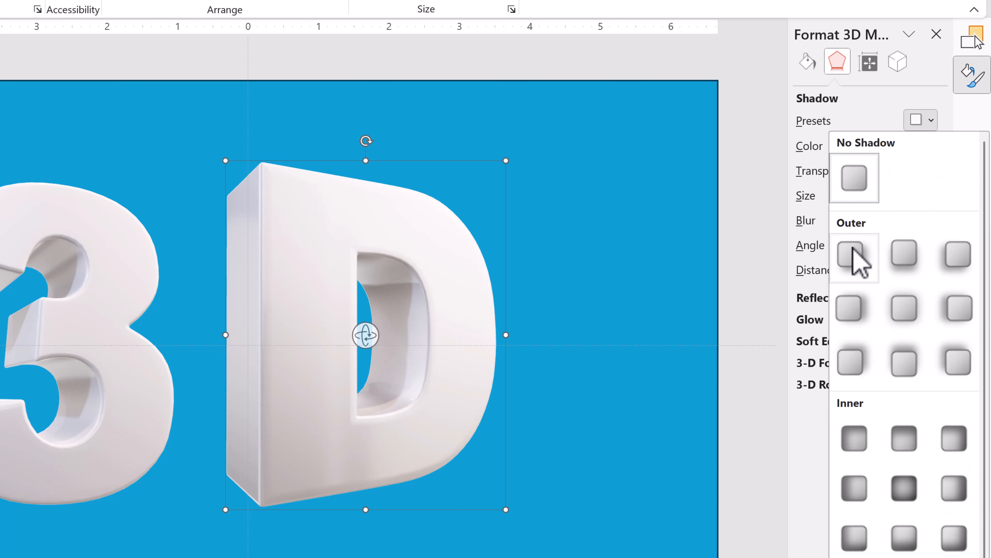
click(854, 258)
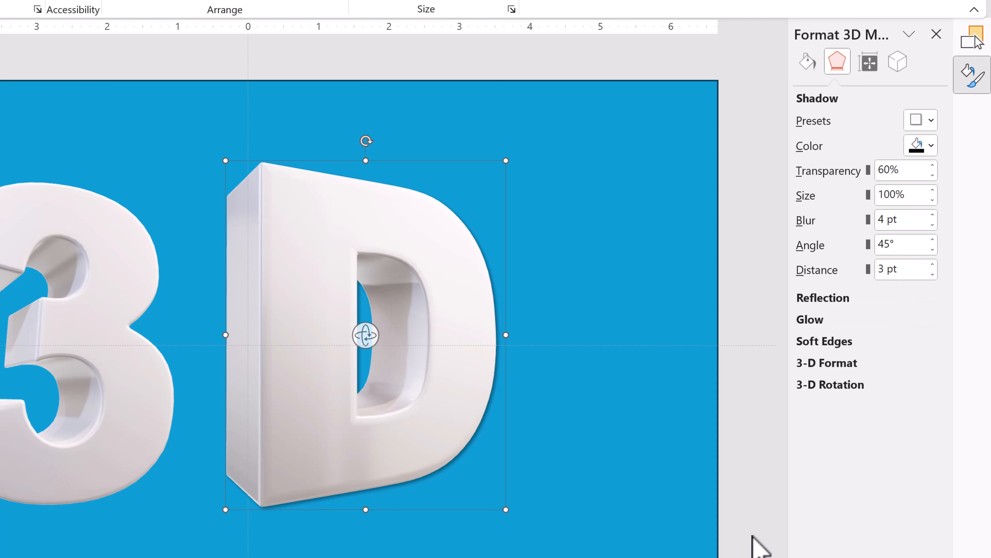
click(741, 490)
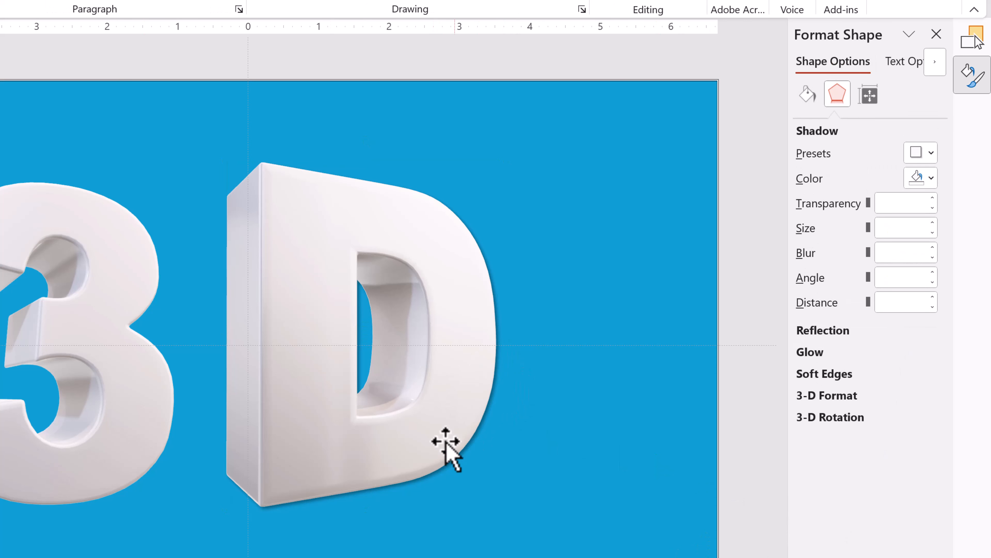
click(113, 405)
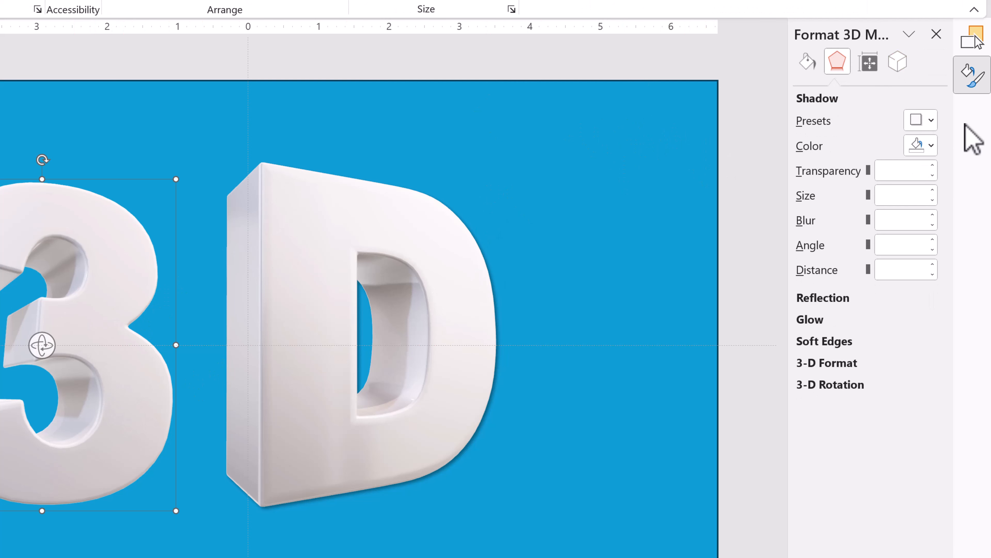
Step: Give the 3 the first Outer shadow preset and raise the D's shadow distance to 11 pt
click(931, 120)
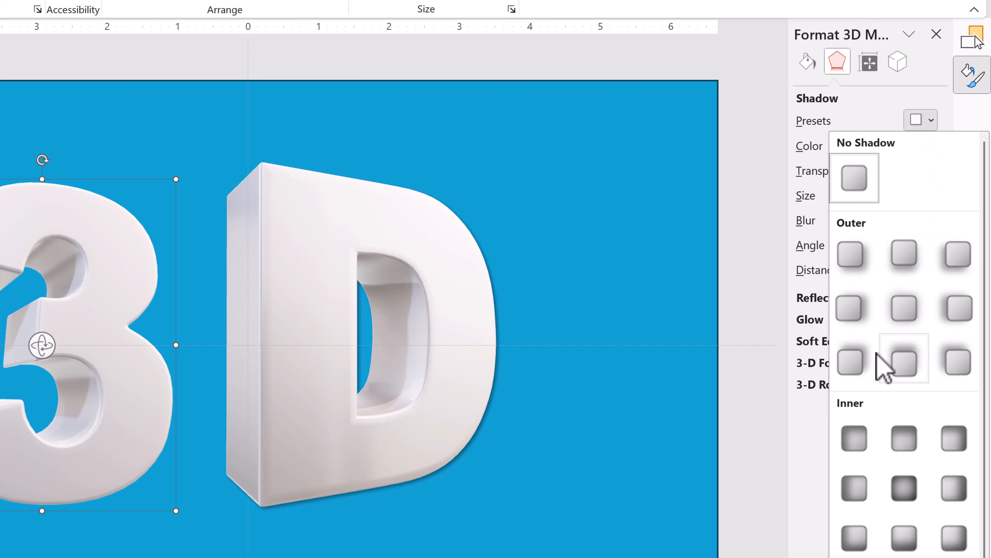
click(850, 261)
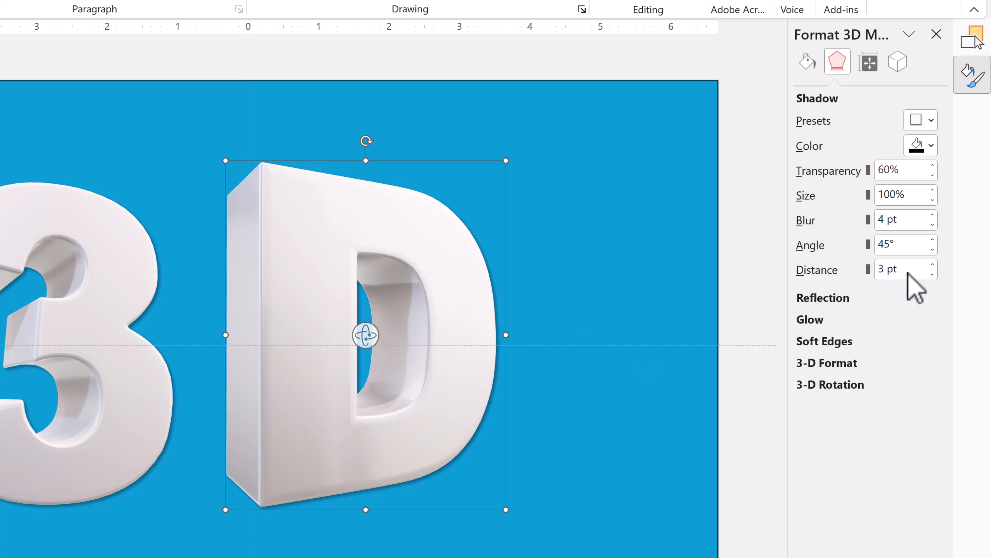
click(932, 264)
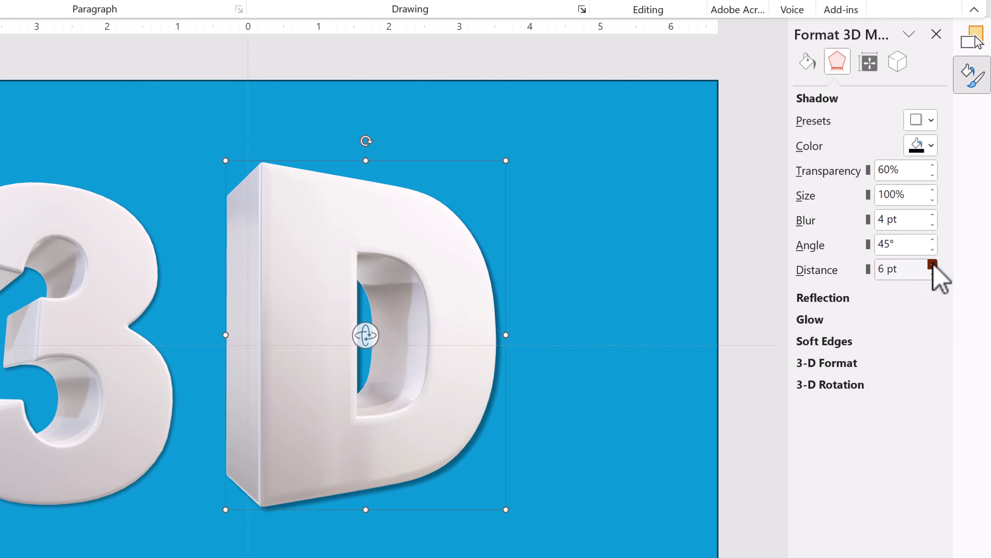
click(933, 264)
click(932, 264)
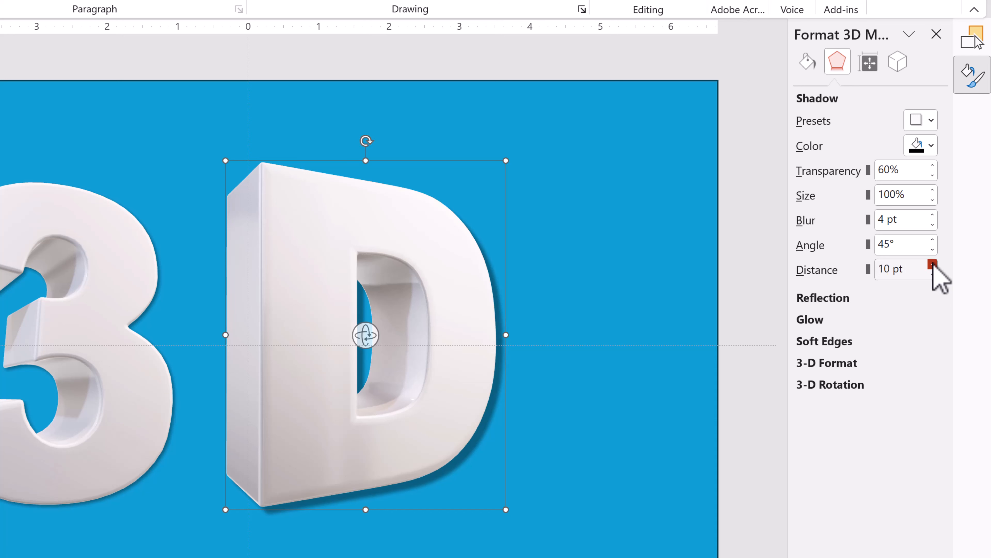
click(932, 265)
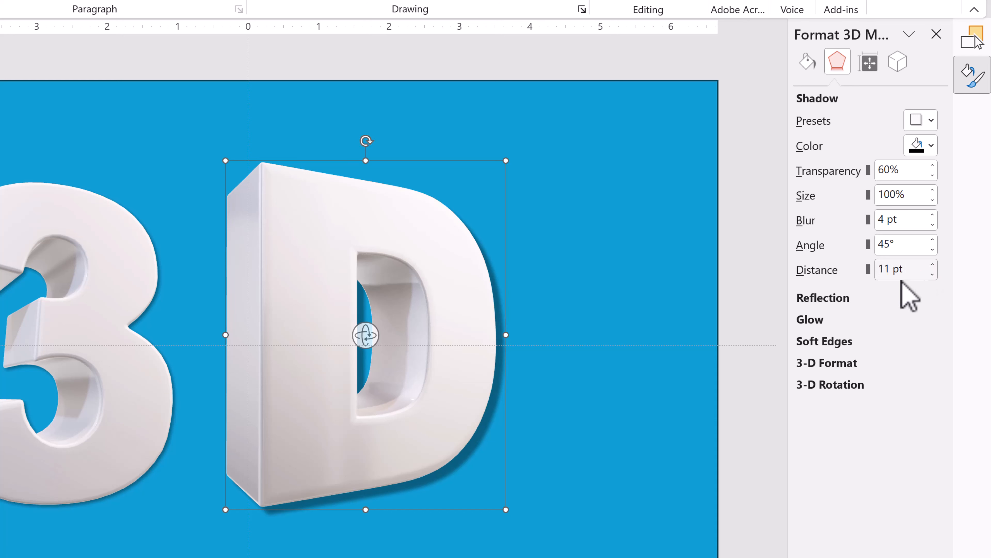
Step: Raise the 3's shadow distance to 11 pt as well
click(94, 315)
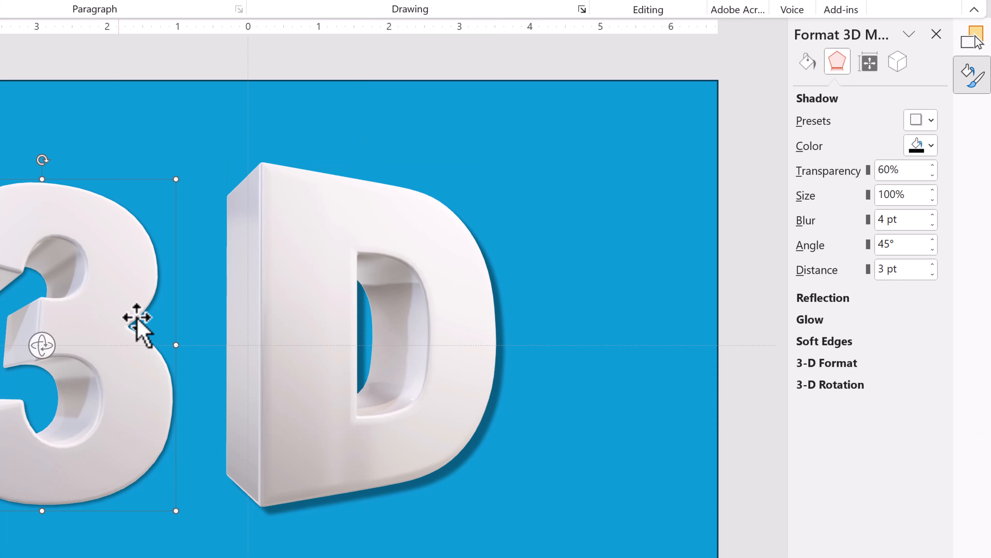
click(932, 264)
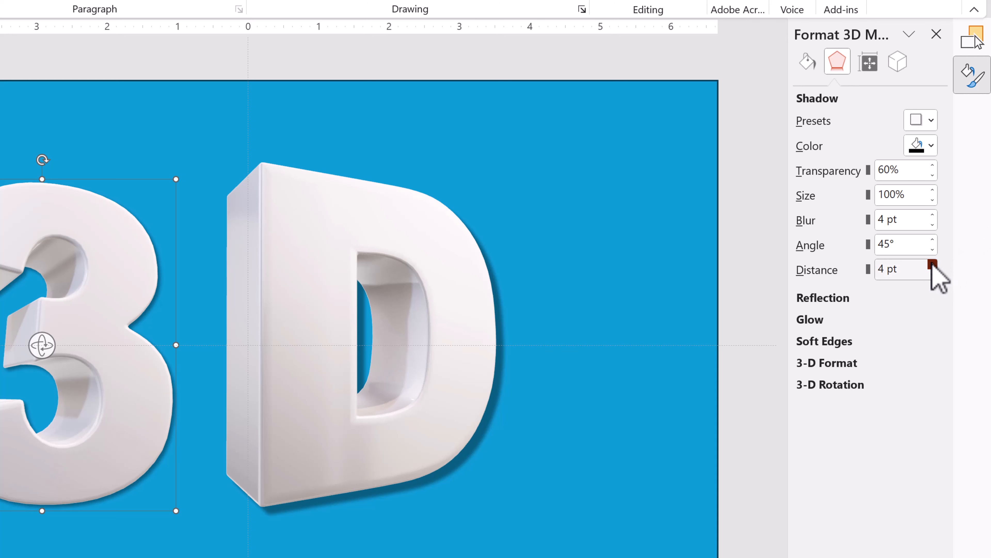
click(933, 264)
click(932, 265)
click(933, 264)
click(933, 265)
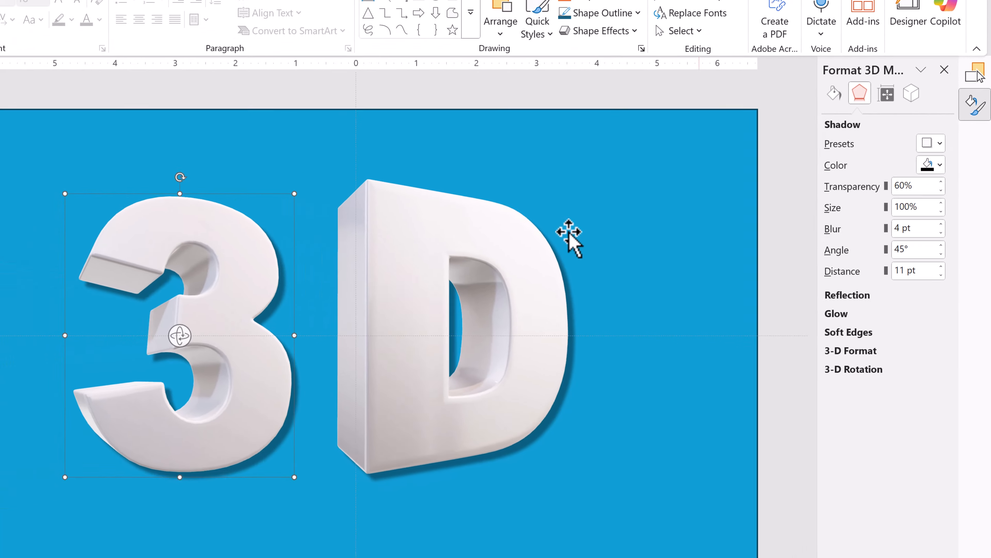
click(560, 44)
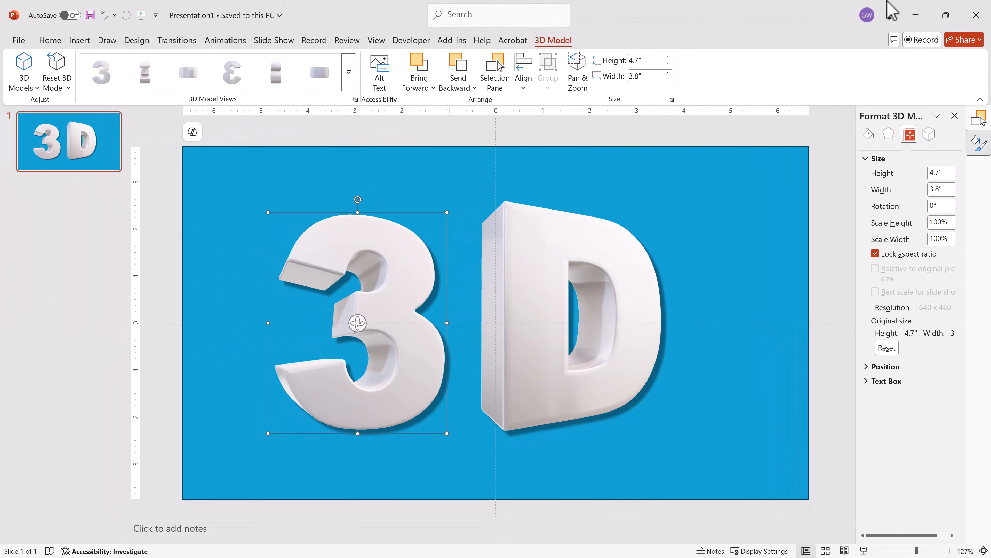
Step: Apply the Turntable animation, with a 20-second duration, to the 3 model
click(224, 43)
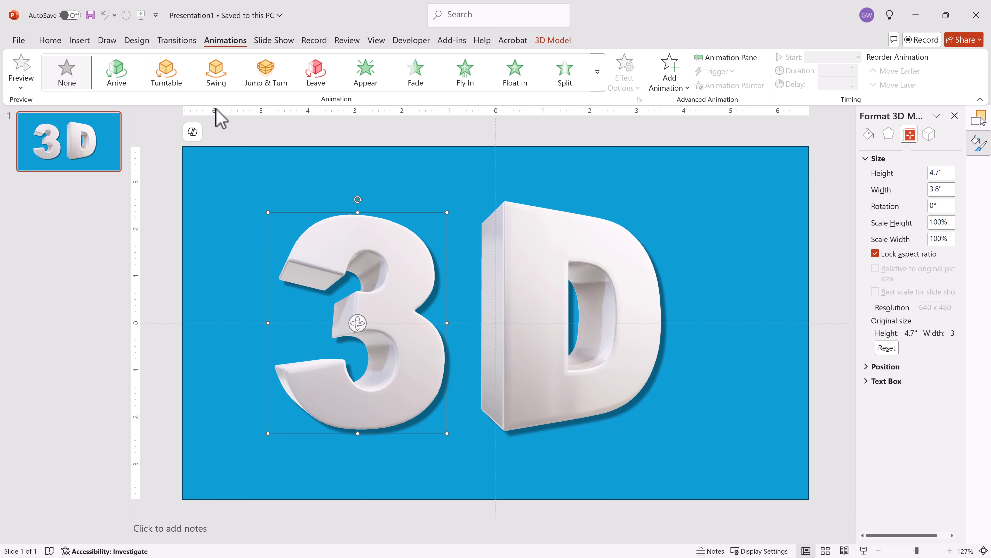
click(174, 75)
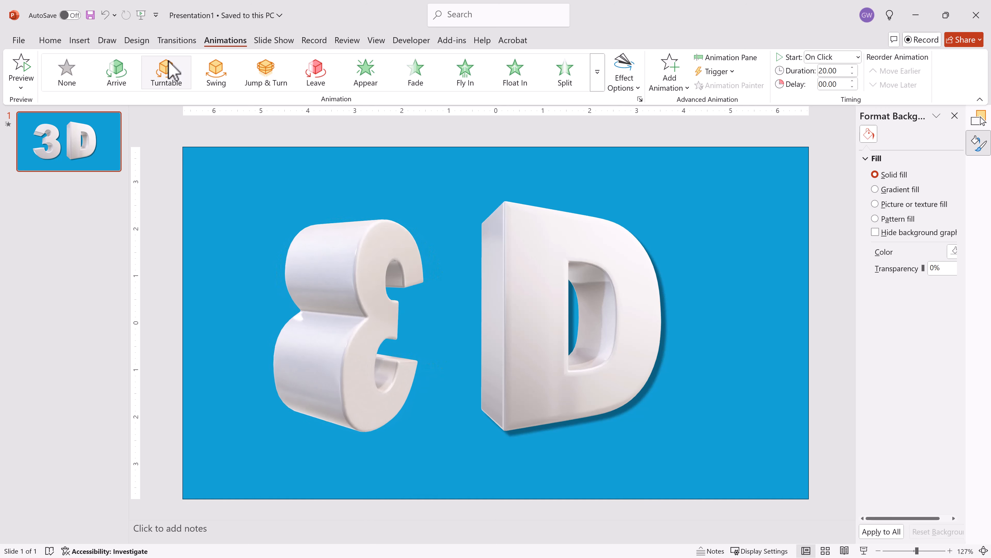
click(548, 246)
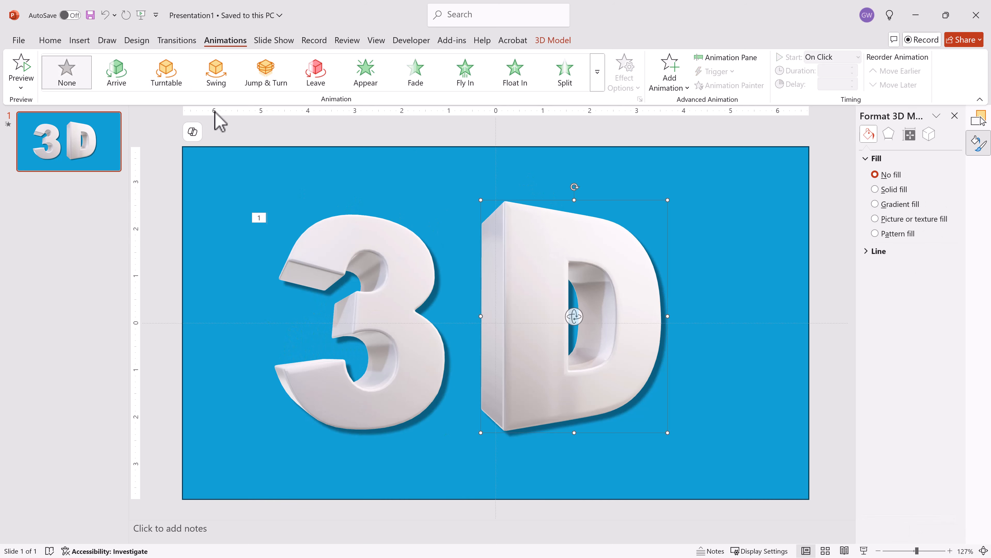